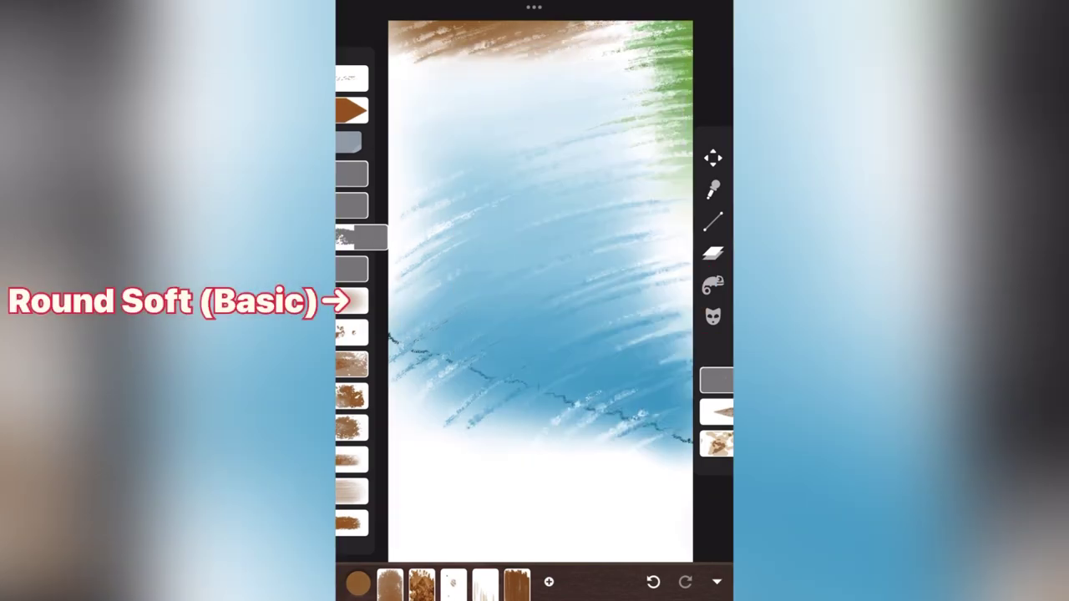
Choose the Grunge (Pastel) brush for painting the green undergrowth.
left_click(351, 301)
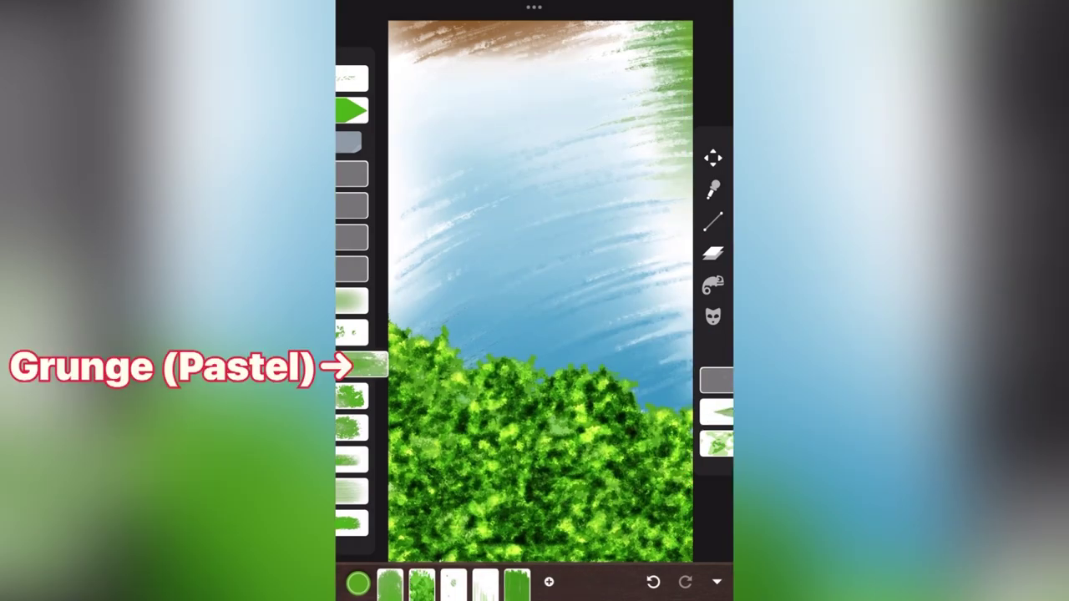
Paint left, middle and right white trunks from the canvas top down into the bushes.
left_click_drag(420, 20, 415, 62)
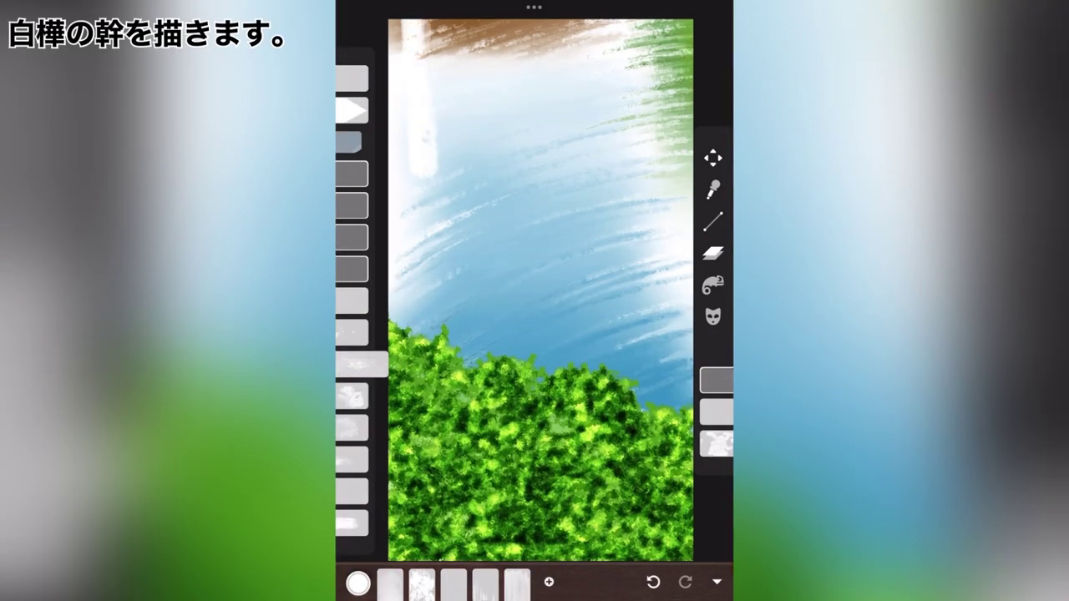
left_click_drag(423, 175, 424, 435)
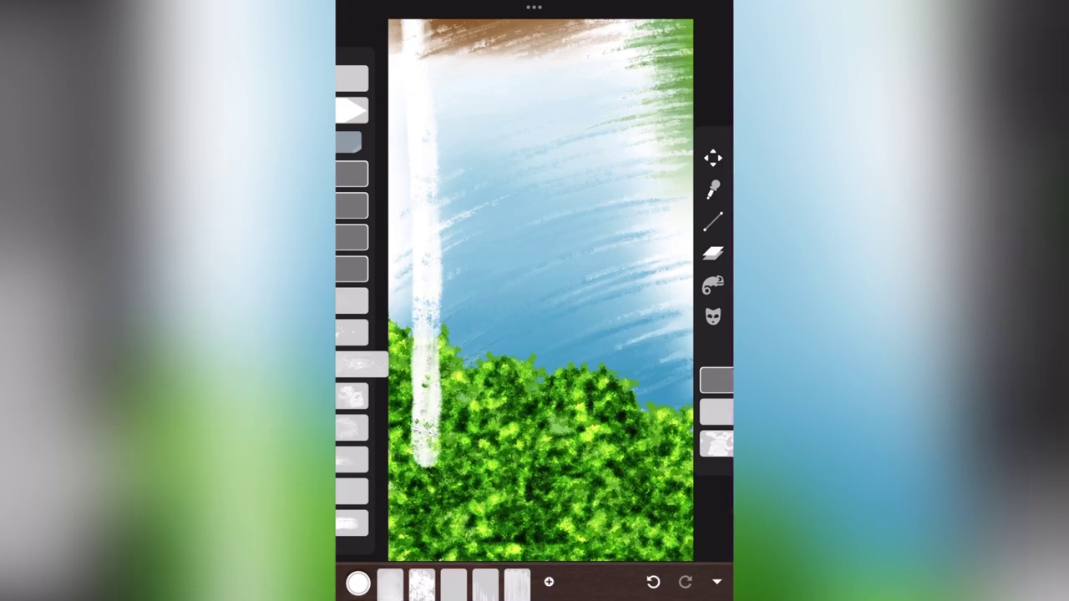
left_click_drag(498, 20, 535, 559)
left_click_drag(614, 497, 626, 34)
left_click_drag(622, 238, 613, 506)
left_click_drag(541, 347, 539, 561)
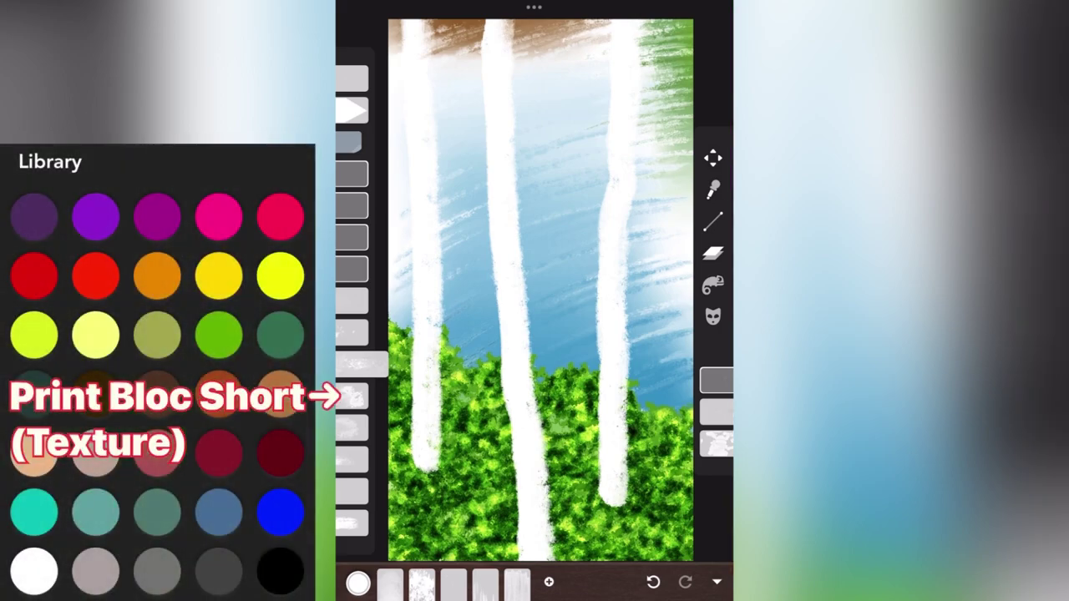
With Print Bloc Short and Alpha Lock on, shade the left trunk light grey.
left_click(359, 396)
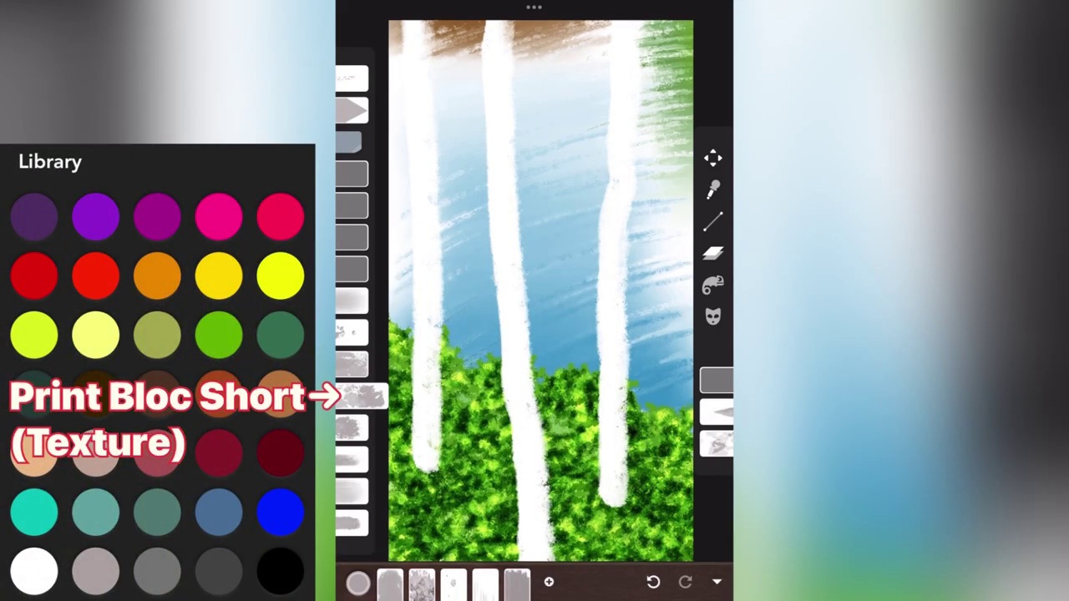
left_click(712, 285)
left_click(95, 572)
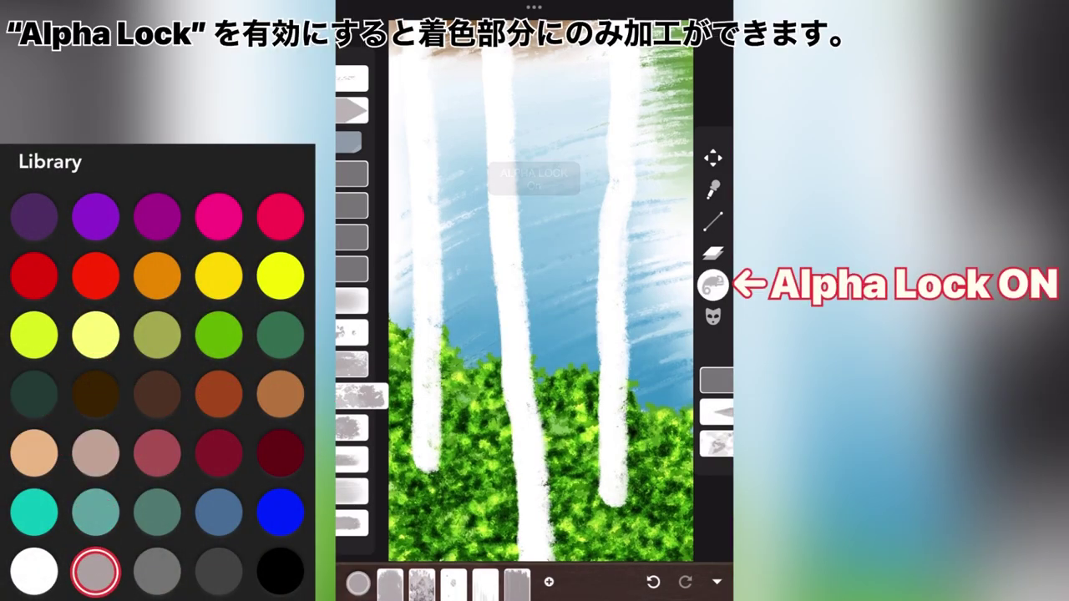
left_click_drag(423, 459, 409, 54)
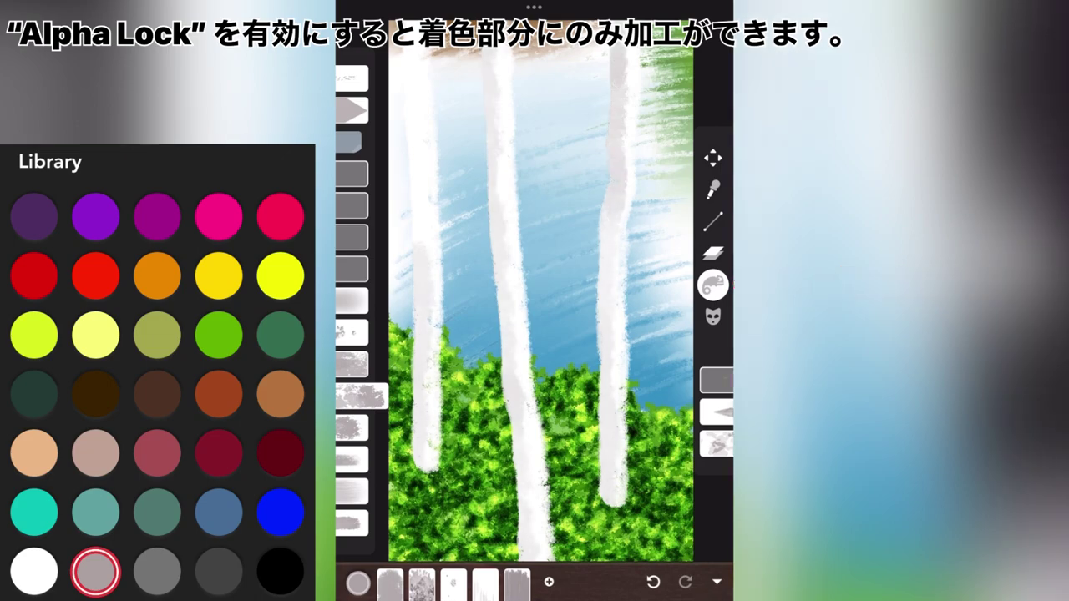
Shade the right, left and middle trunks with medium grey strokes.
left_click(156, 551)
left_click_drag(610, 501, 614, 25)
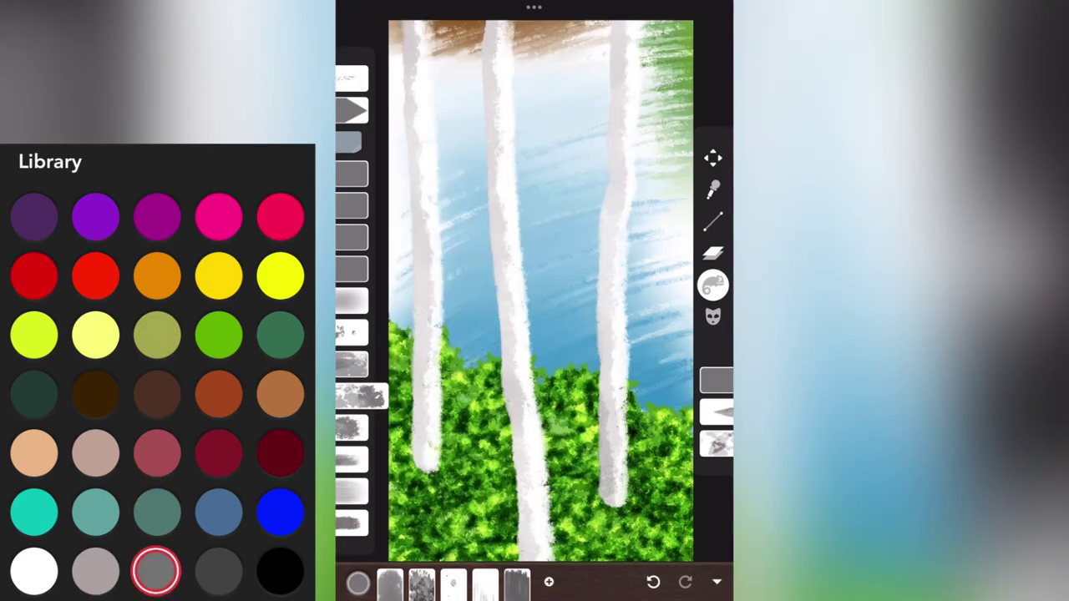
left_click_drag(421, 466, 418, 239)
left_click_drag(413, 200, 411, 42)
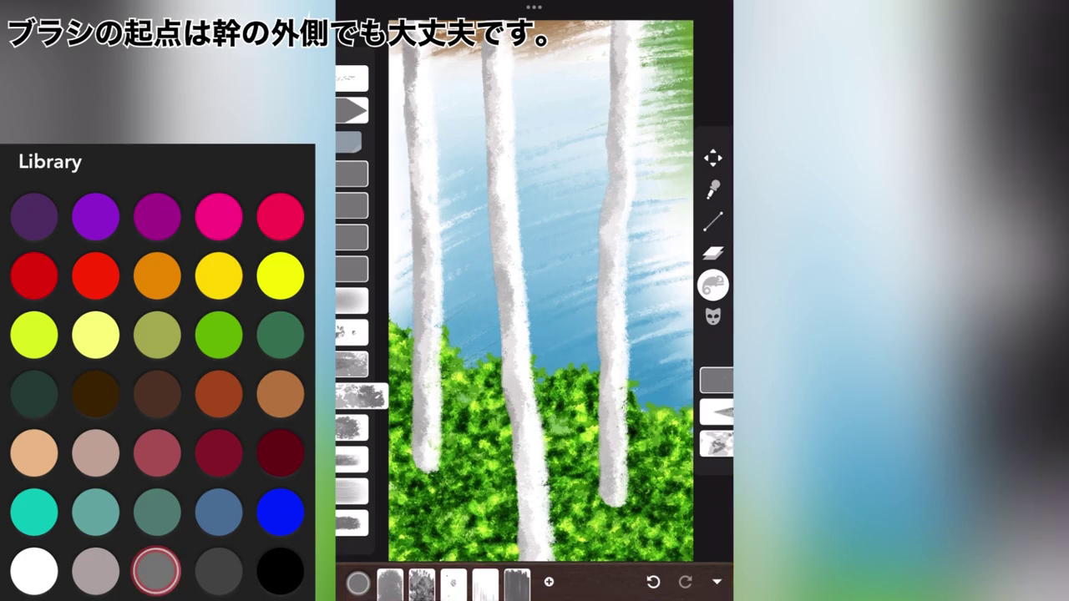
left_click_drag(611, 505, 609, 417)
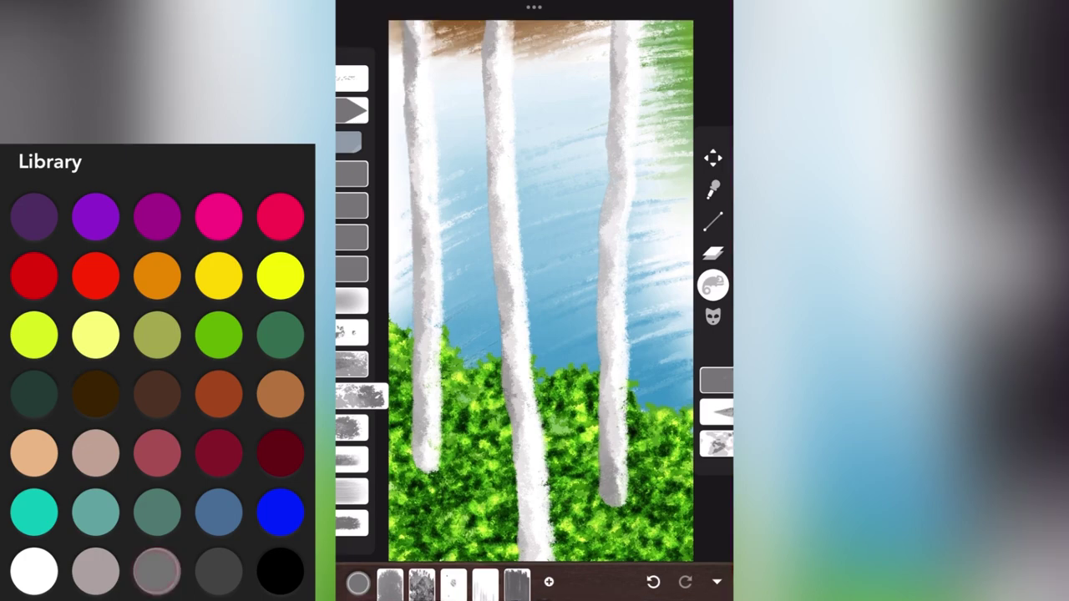
left_click_drag(496, 314, 493, 33)
left_click_drag(611, 295, 614, 23)
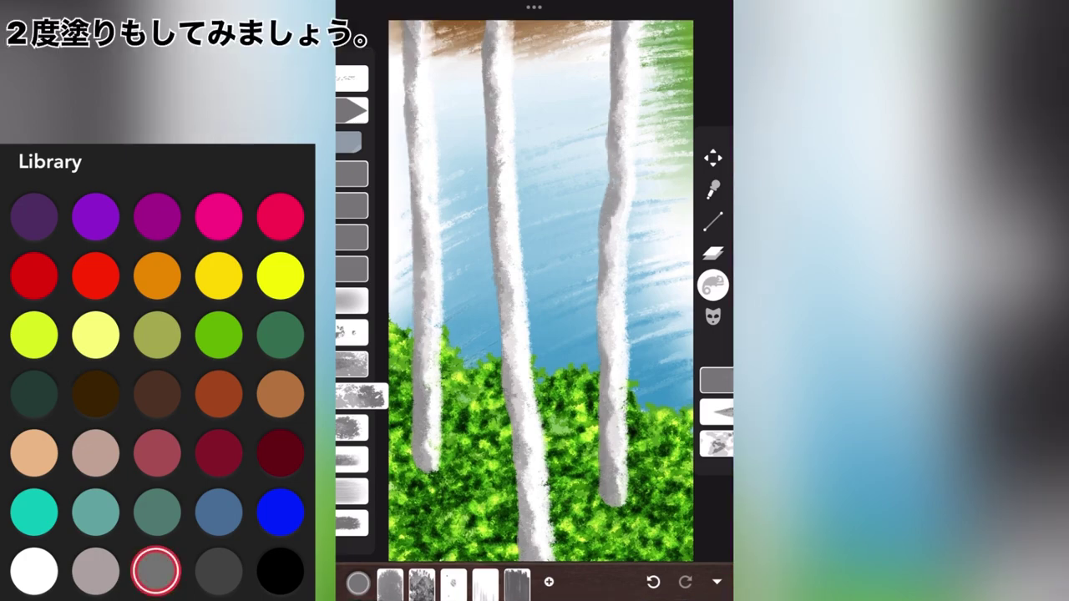
Stamp dark grey bark marks down all three trunks with the Foliage brush.
left_click(219, 571)
left_click(355, 334)
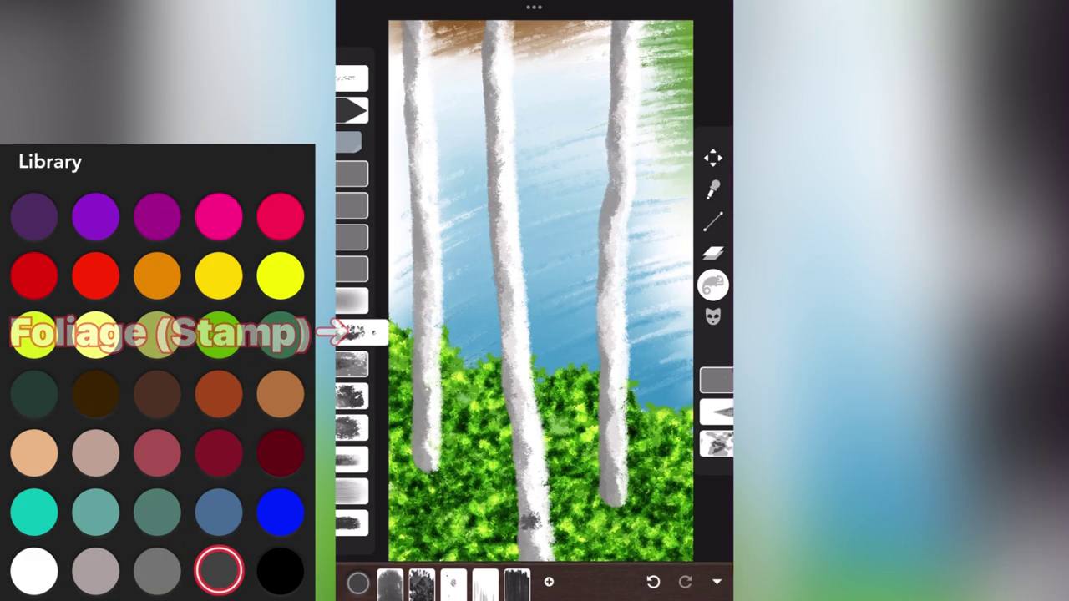
left_click_drag(497, 50, 532, 534)
left_click_drag(418, 84, 425, 468)
left_click_drag(622, 66, 612, 501)
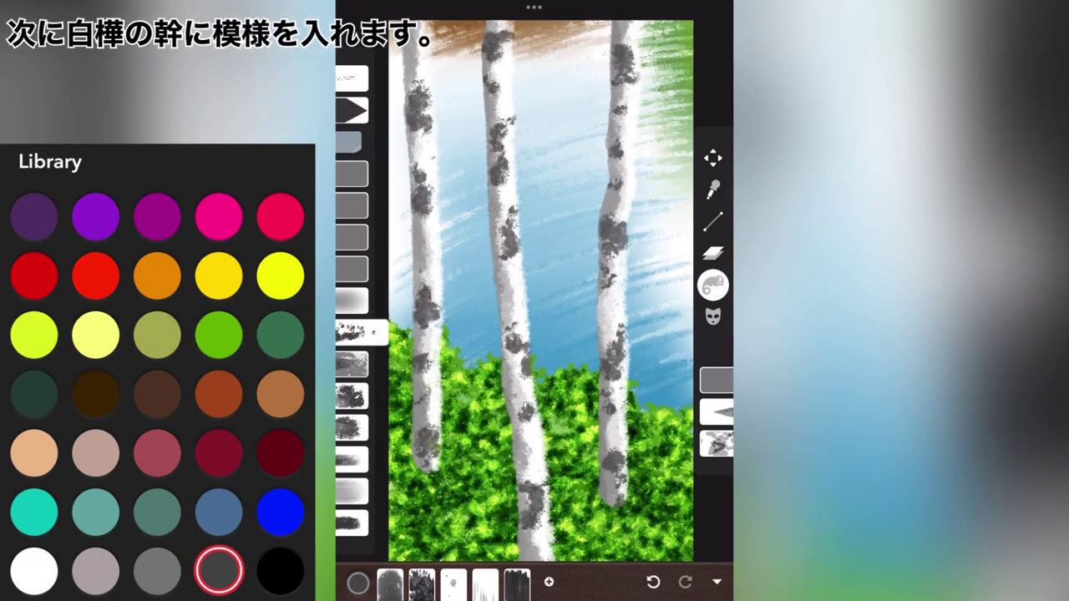
Add small black bark markings on the left, middle and right trunks.
left_click(280, 512)
left_click(281, 570)
left_click(615, 237)
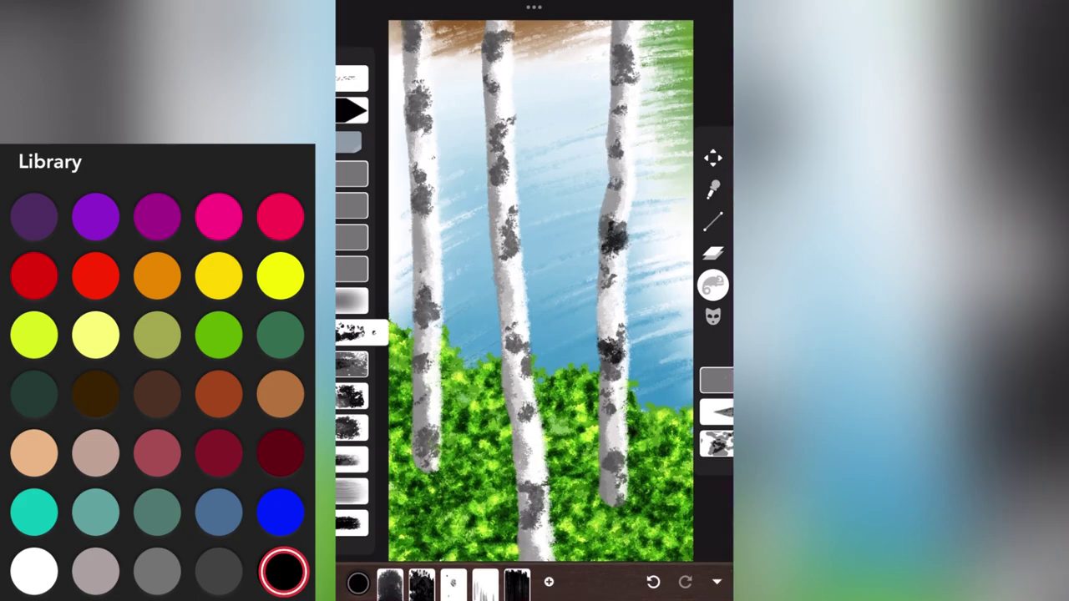
left_click(524, 403)
left_click(419, 167)
left_click(425, 211)
left_click(424, 275)
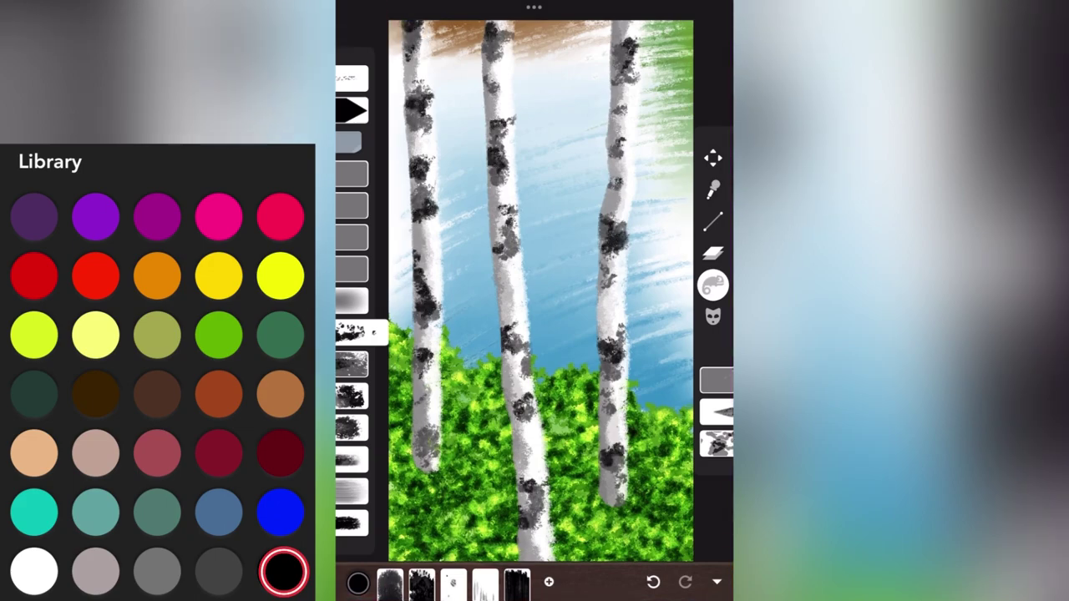
left_click(629, 149)
left_click(604, 287)
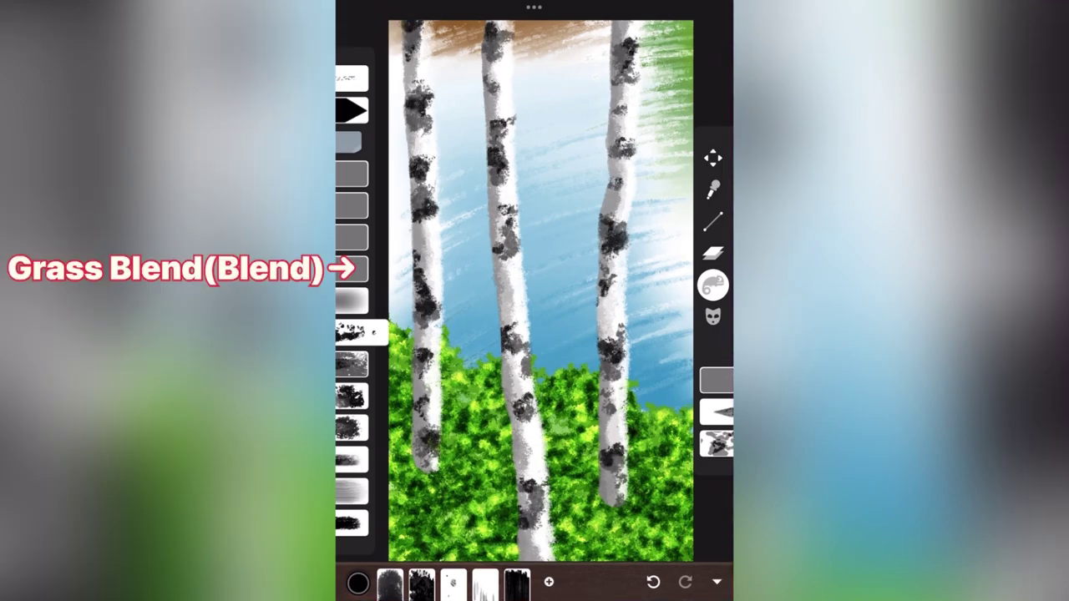
Smudge the bark markings along each trunk with the Grass Blend brush.
left_click(351, 268)
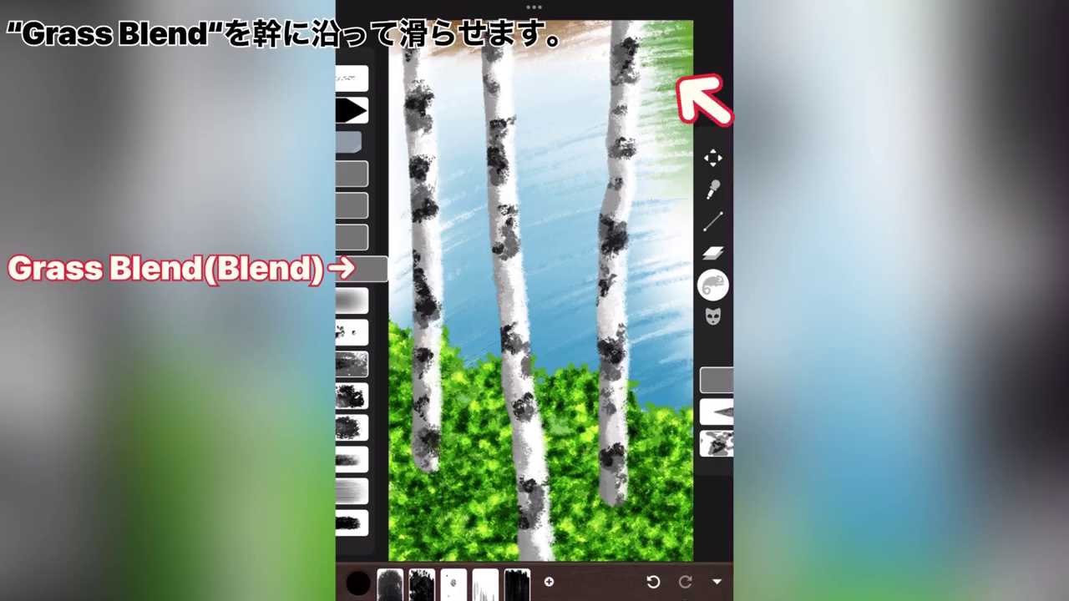
left_click_drag(626, 33, 614, 493)
left_click_drag(613, 434, 613, 501)
left_click_drag(535, 555, 500, 25)
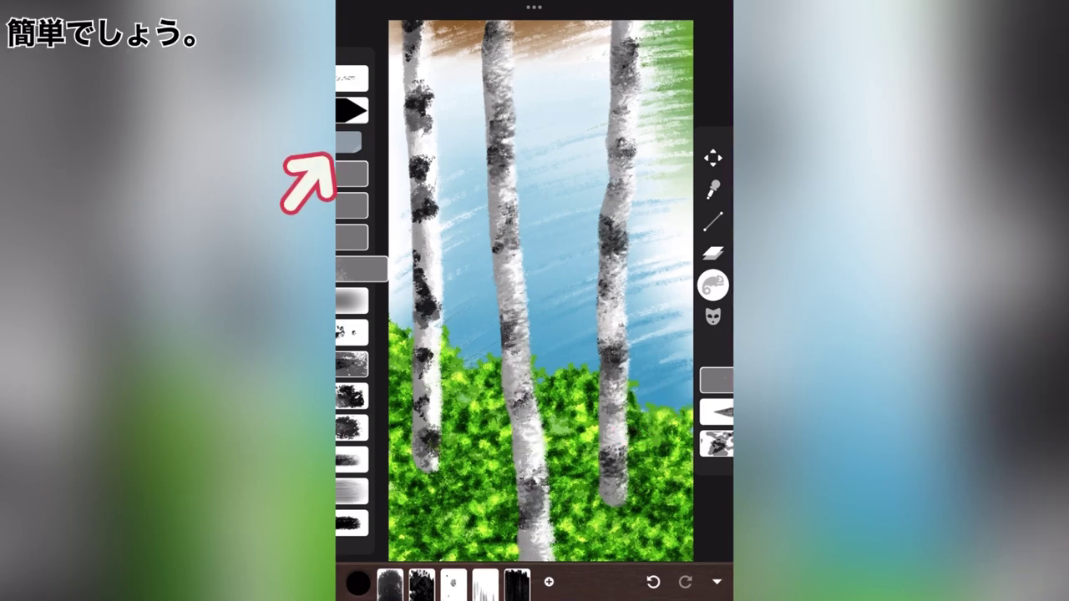
left_click_drag(417, 25, 422, 223)
left_click_drag(426, 342, 427, 446)
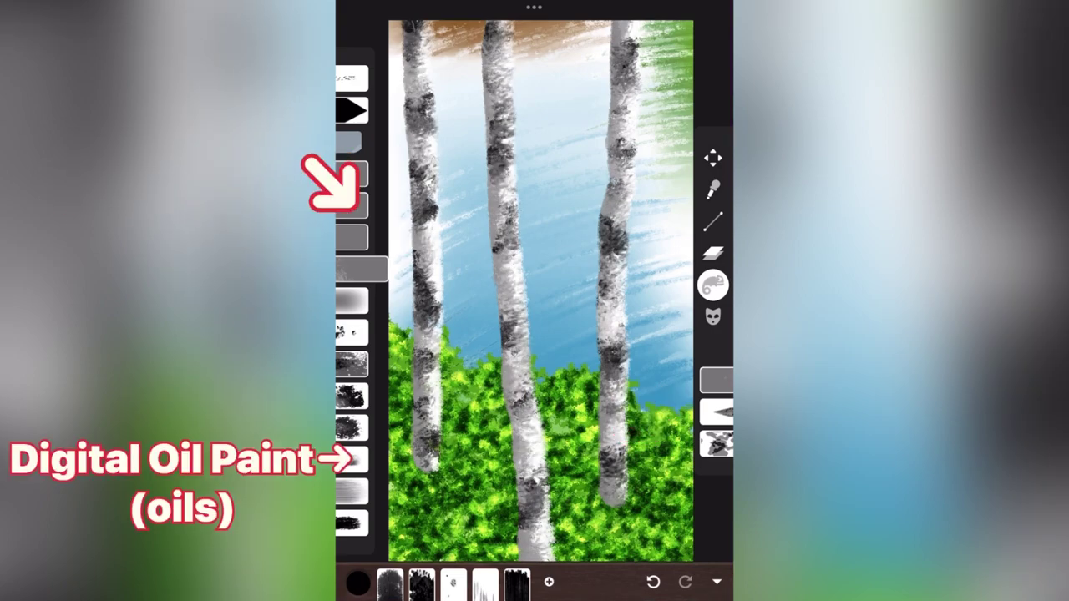
On a new layer, draw thin Digital Oil Paint branches forking from the trunks.
left_click(359, 459)
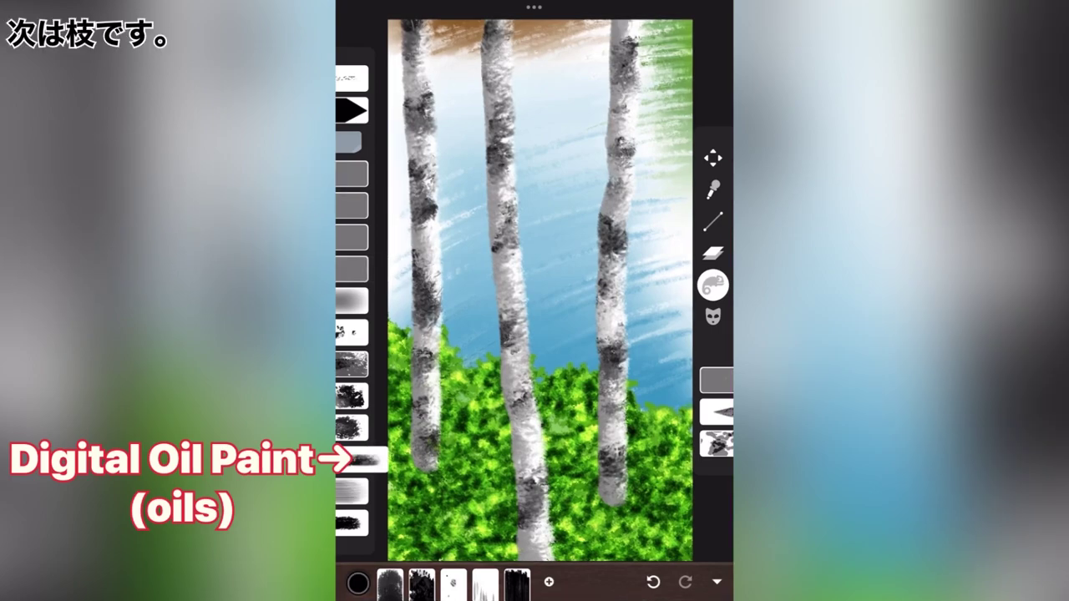
left_click(713, 252)
left_click(670, 513)
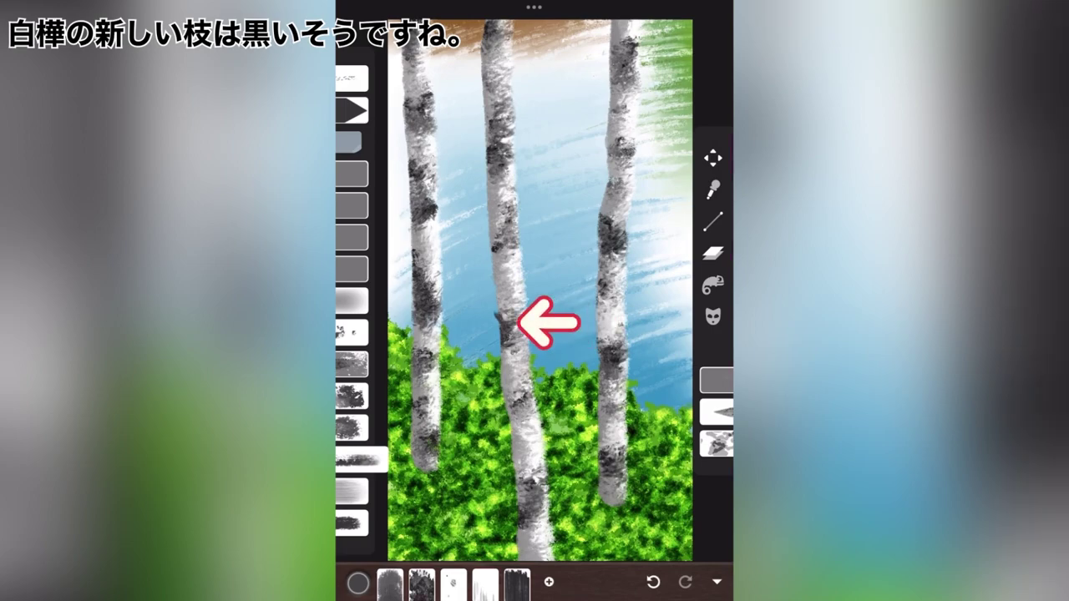
left_click_drag(421, 260, 389, 248)
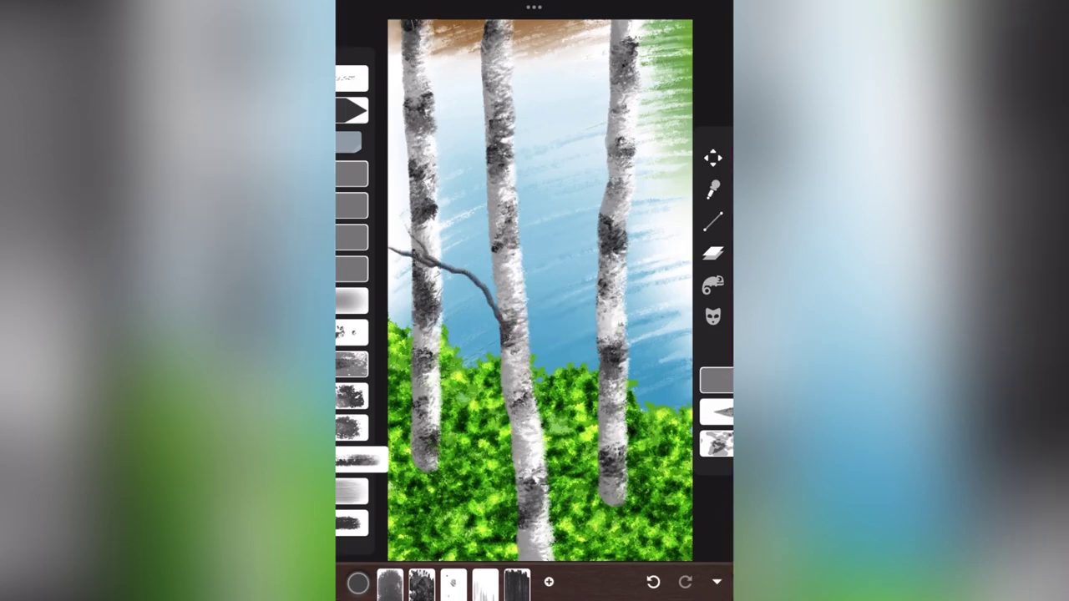
left_click_drag(619, 220, 690, 124)
left_click_drag(421, 100, 601, 25)
left_click_drag(509, 134, 656, 121)
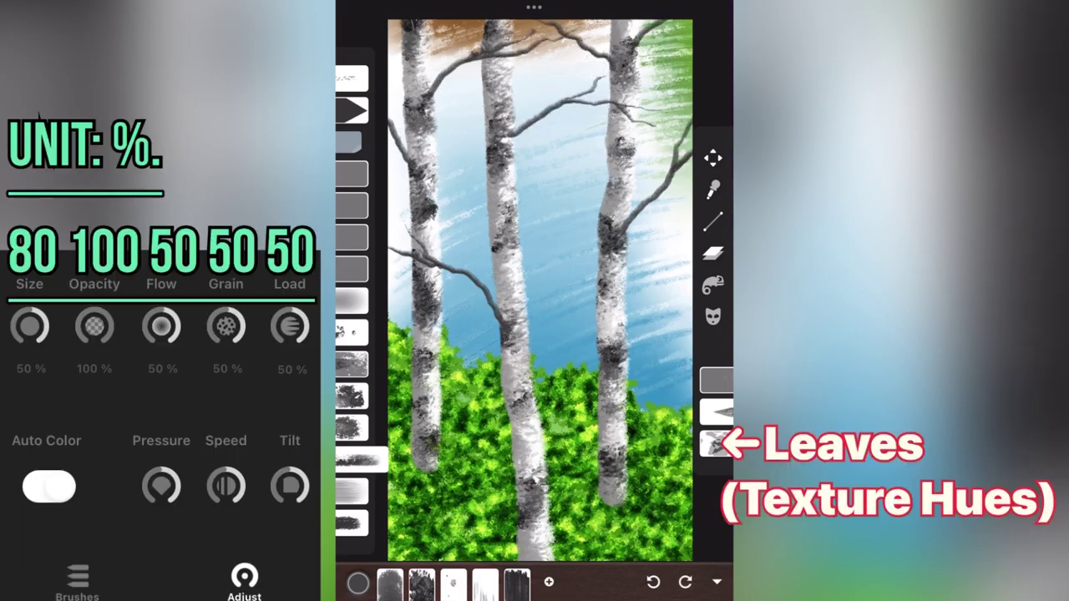
On a new layer, stamp dark green leaves along the branches and treetops.
left_click(712, 252)
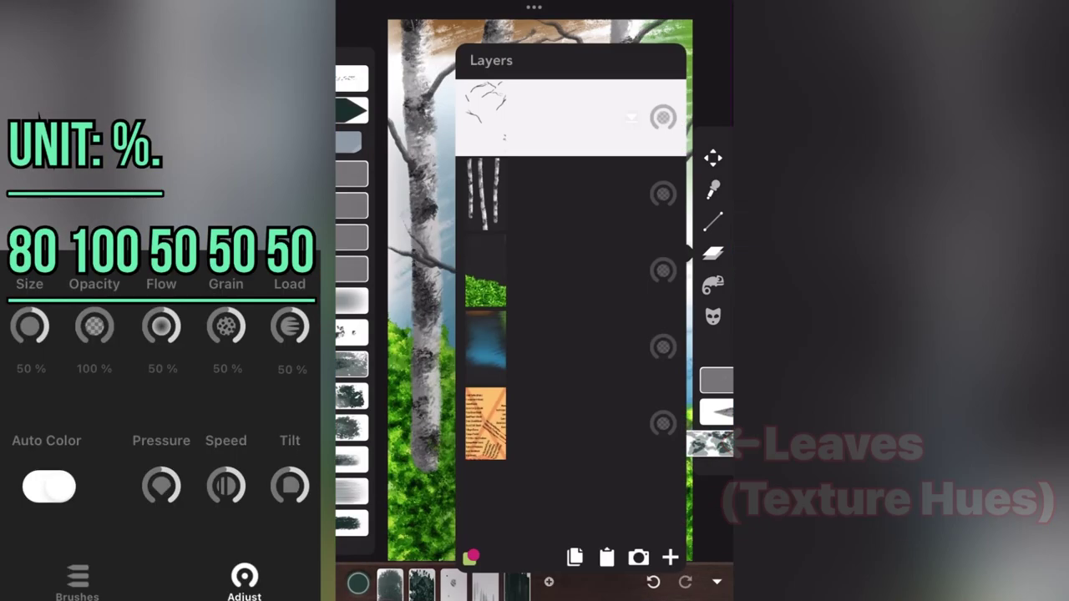
left_click(669, 557)
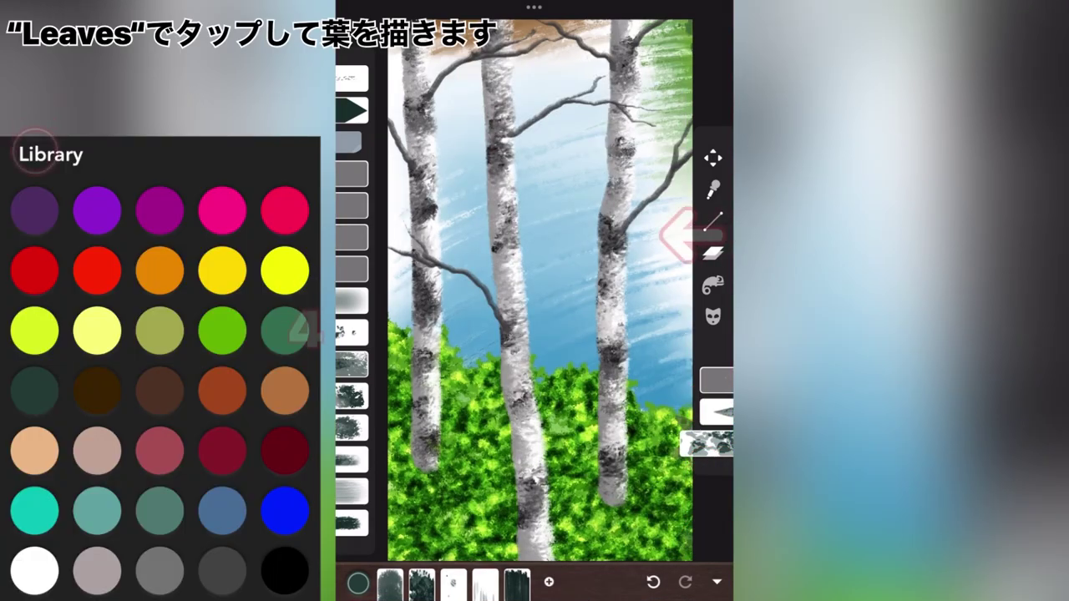
left_click(35, 390)
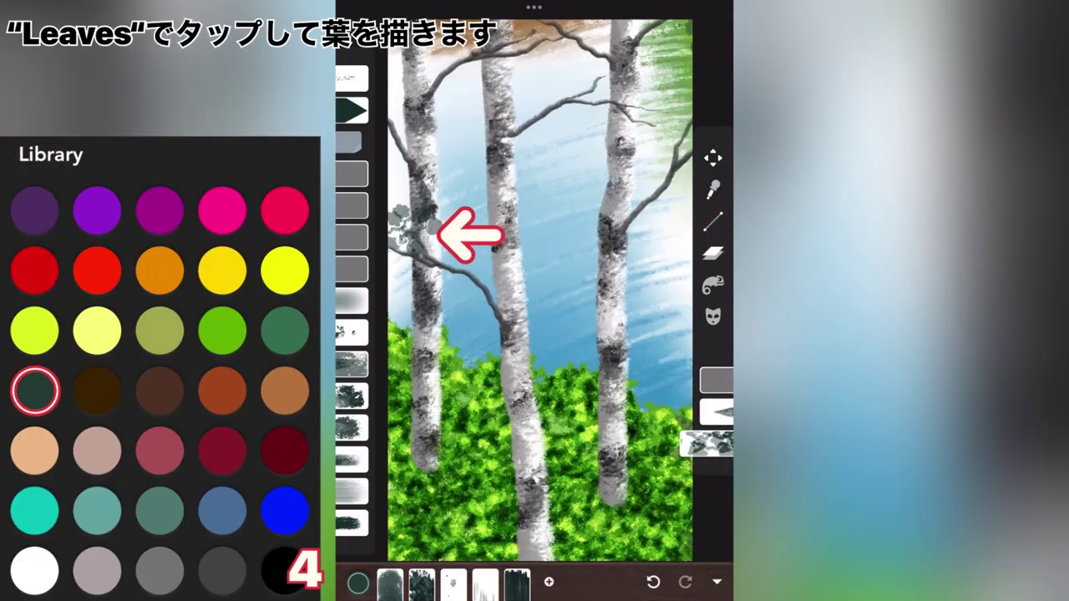
left_click(401, 278)
left_click(551, 46)
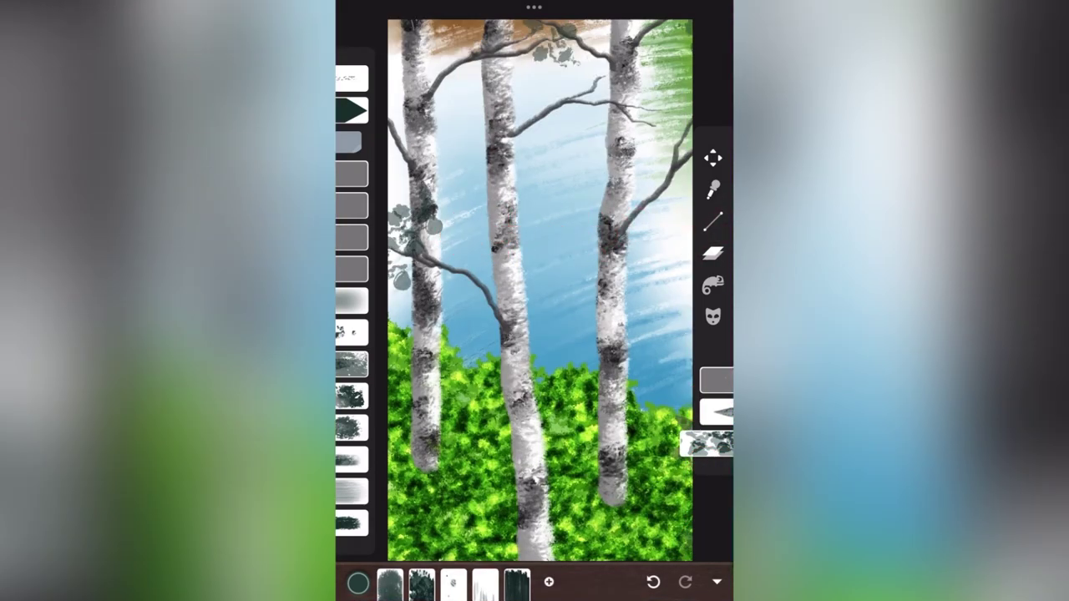
left_click(603, 41)
left_click_drag(589, 92, 681, 171)
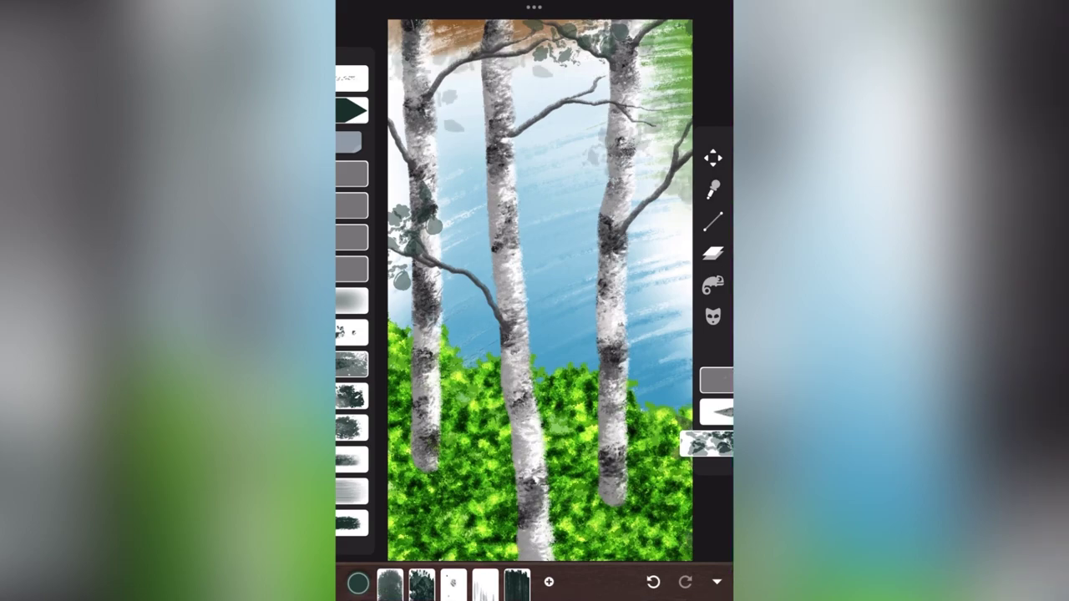
left_click_drag(430, 50, 455, 126)
left_click(458, 238)
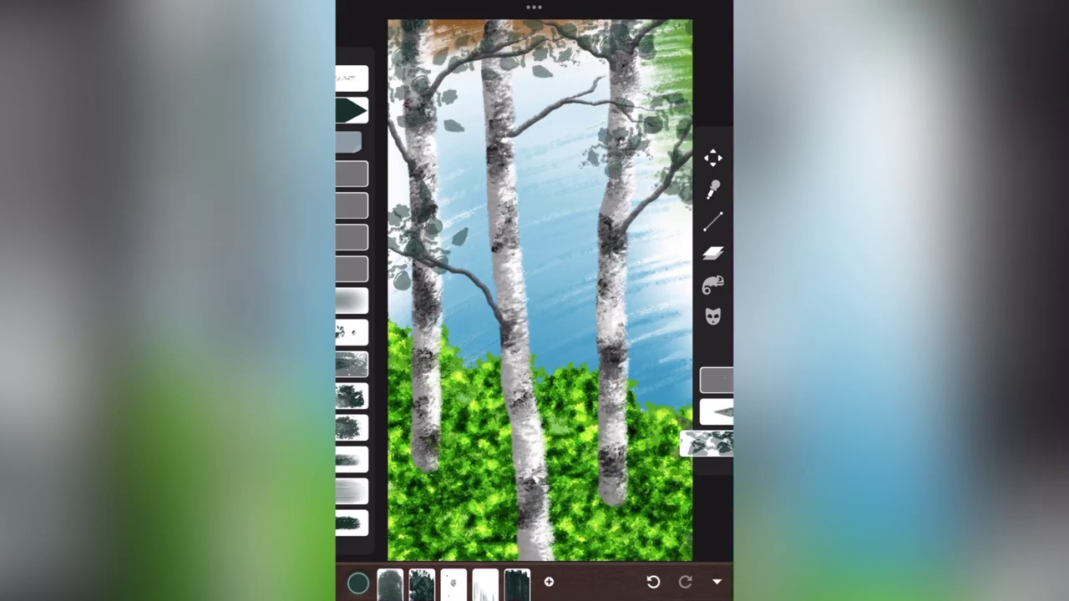
Copy and paste the leaf layer to deepen the foliage.
left_click(713, 252)
left_click(574, 557)
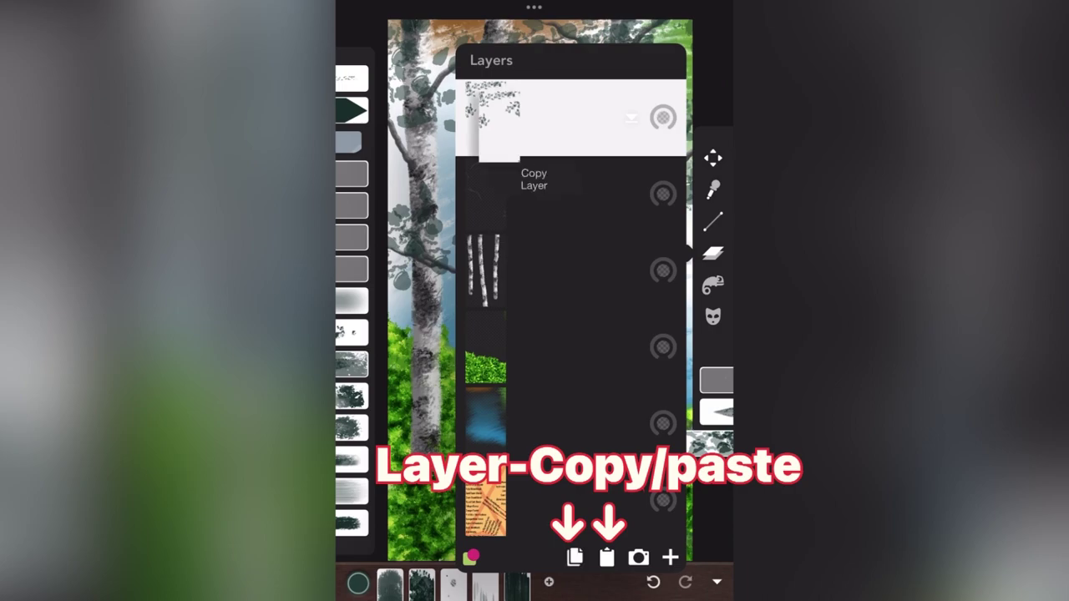
left_click(607, 557)
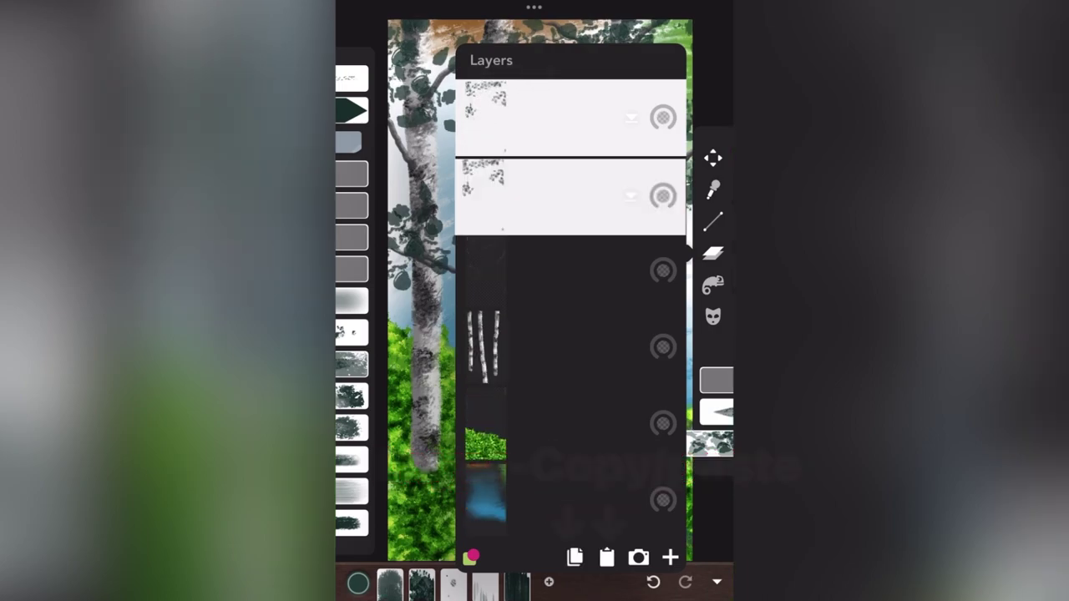
left_click(712, 252)
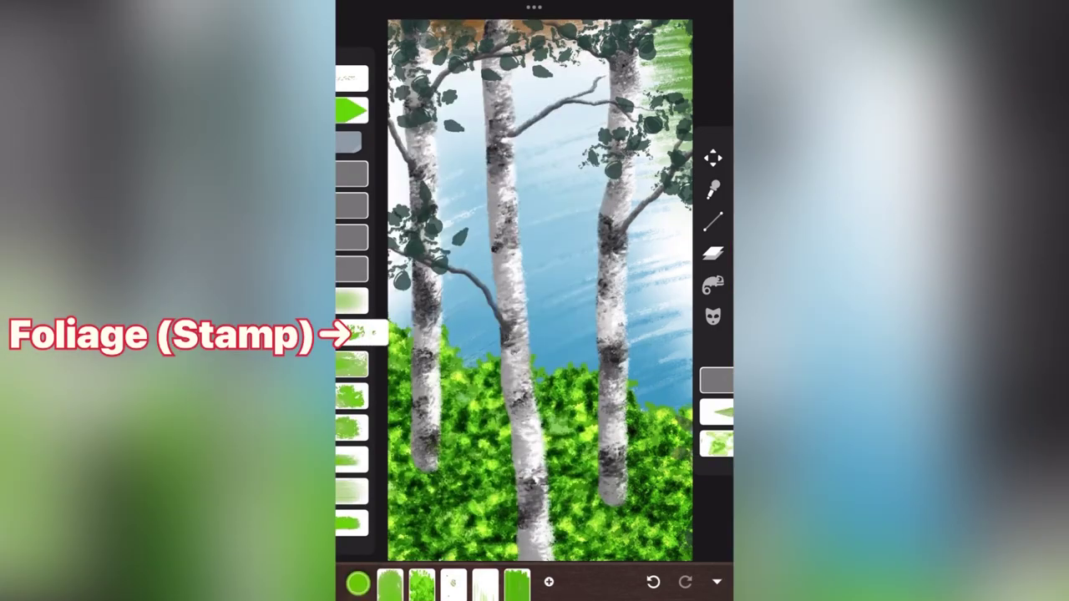
Pick green, then yellow-green, from the Library for leaf highlights.
left_click(213, 344)
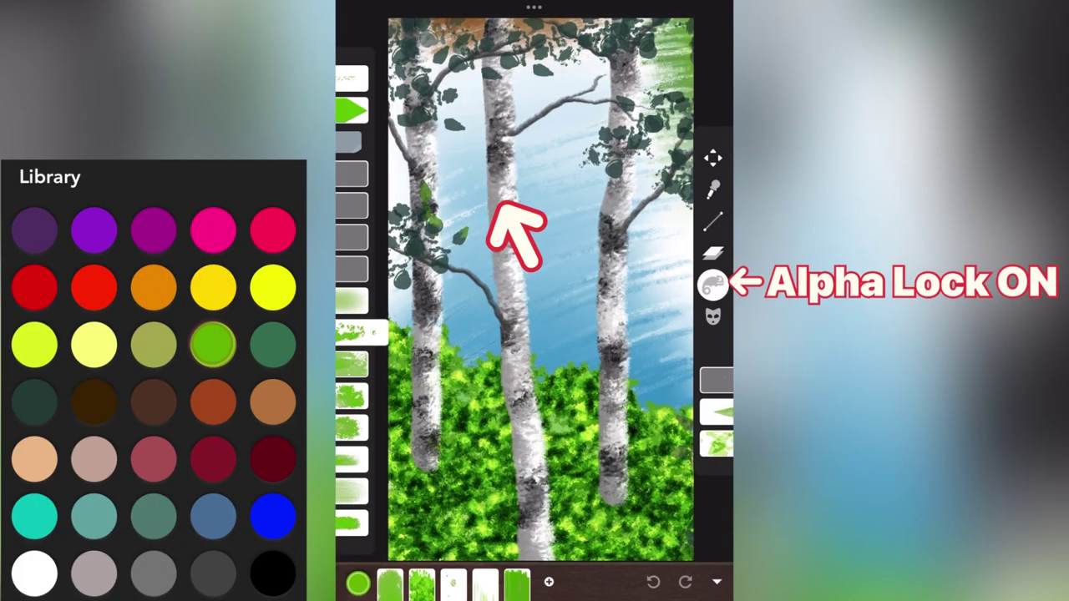
left_click(34, 344)
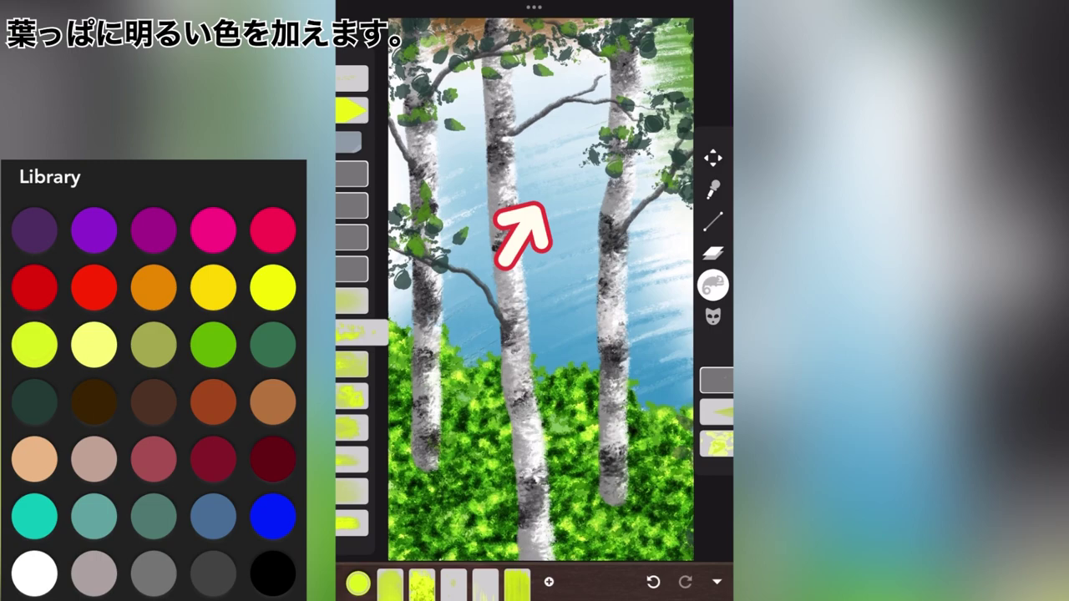